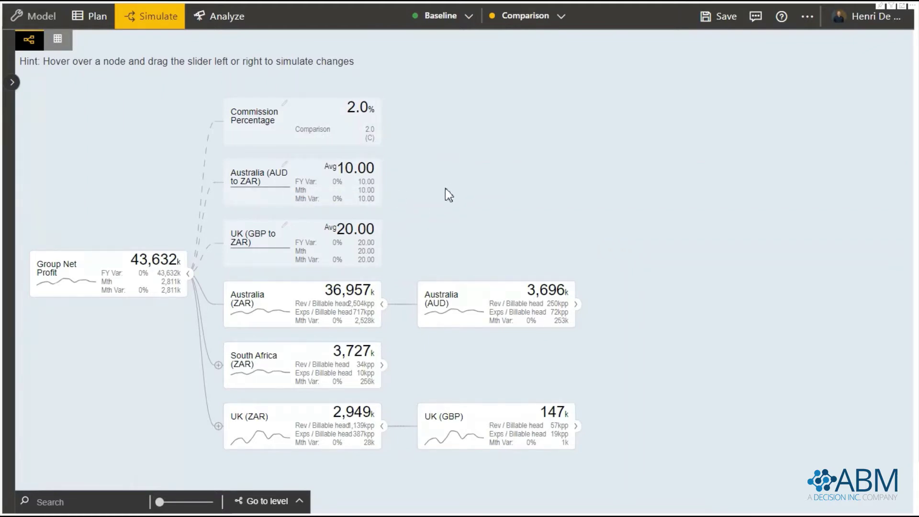
Set Australia AUD-to-ZAR to 11.30 and UK GBP-to-ZAR to 16.60, then expand Australia (AUD)
mouse_move(335, 201)
left_click_drag(302, 197, 314, 199)
mouse_move(308, 258)
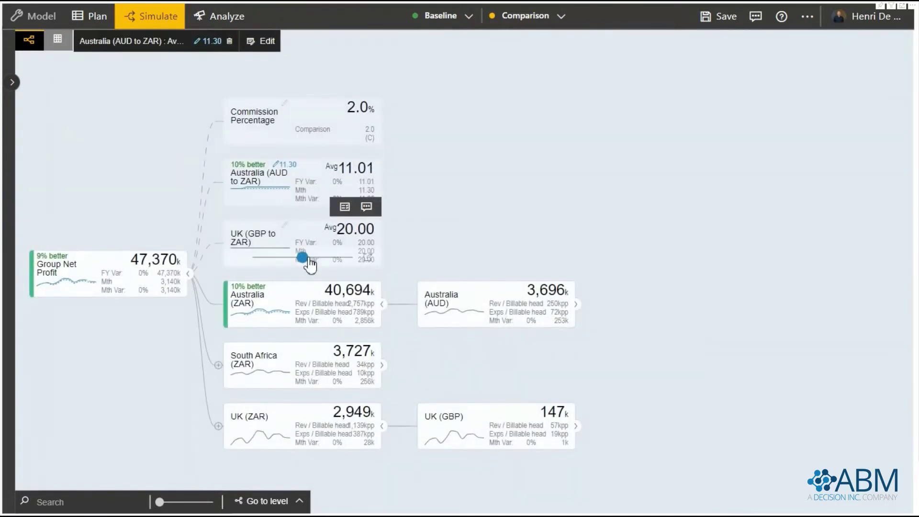
left_click_drag(307, 259, 298, 260)
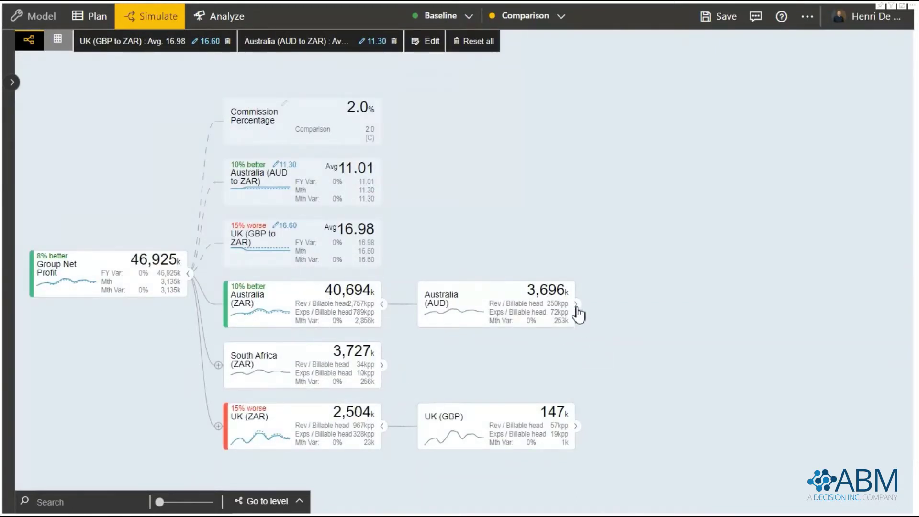
left_click(578, 305)
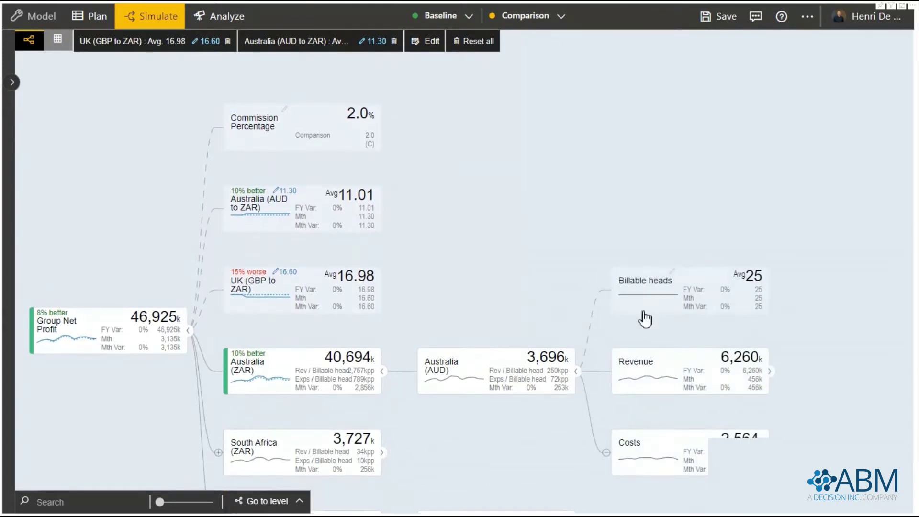
Expand Australia's Revenue node and cut Sales by 13% to 5,615k
left_click(771, 373)
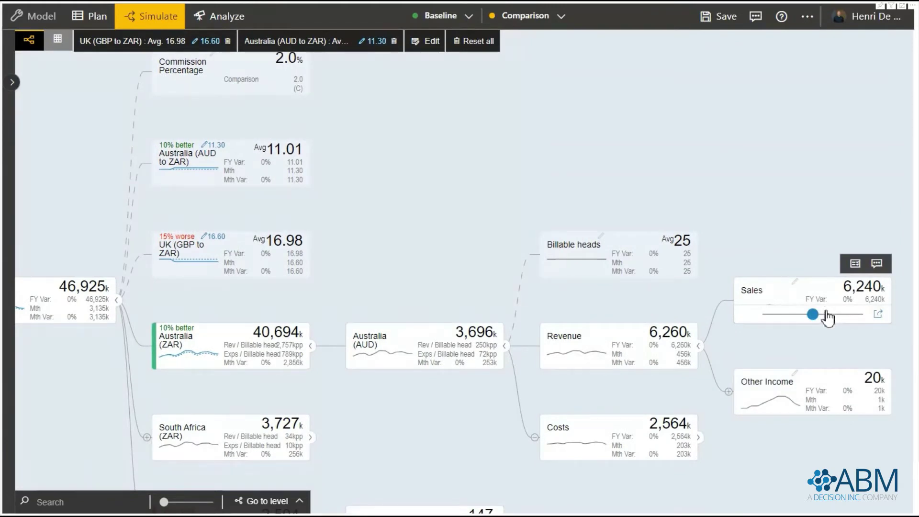
left_click_drag(815, 314, 812, 323)
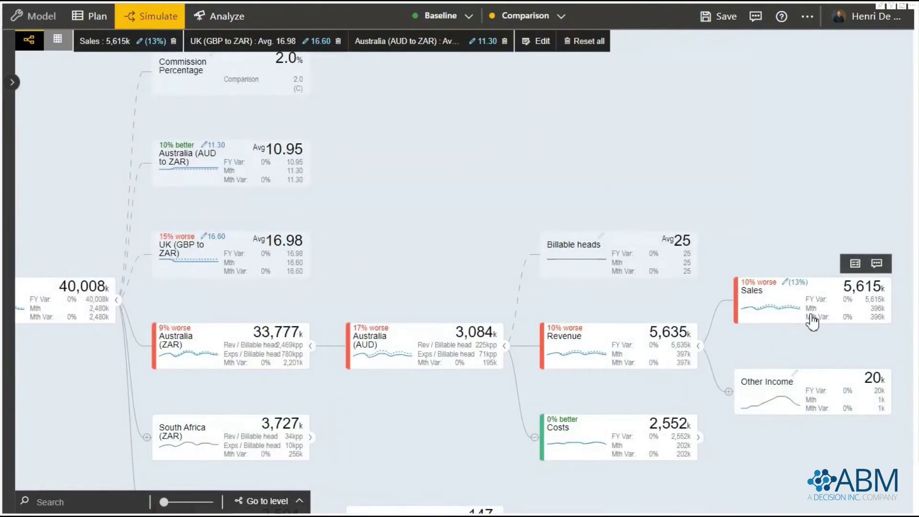
mouse_move(821, 305)
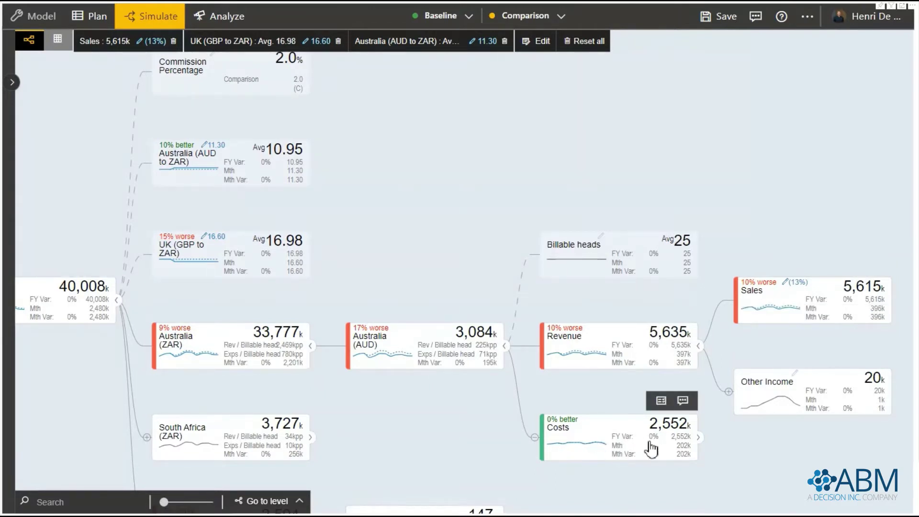
Expand Australia's Costs into Cost of Sales 773k and Expenses 1,779k, bringing Commission Percentage into view
left_click(699, 438)
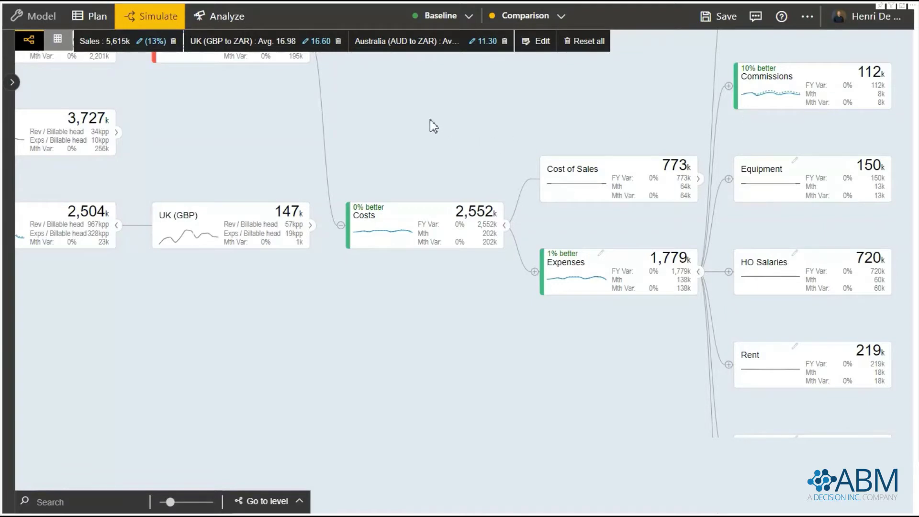
left_click_drag(431, 123, 753, 338)
left_click_drag(467, 126, 467, 336)
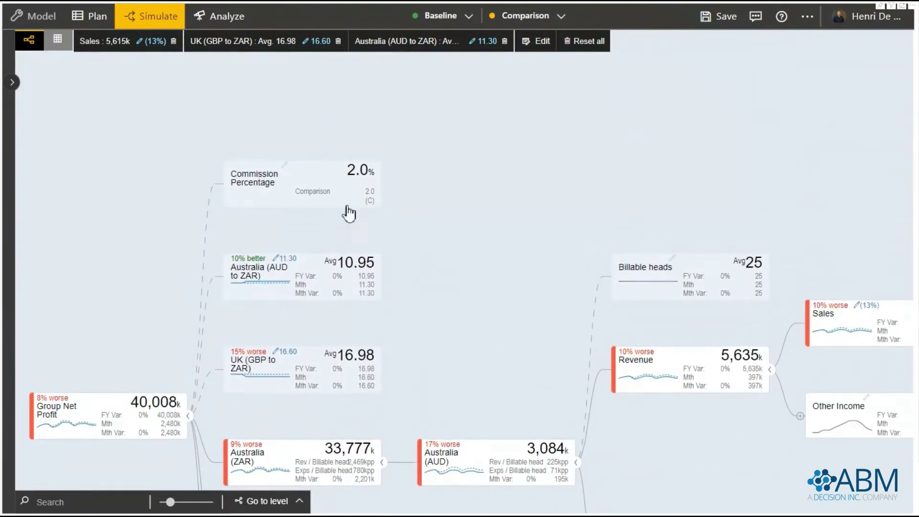
Raise Commission Percentage from 2.0% to 2.5% and check Commissions rising to 139k
mouse_move(335, 201)
left_click_drag(303, 198, 319, 205)
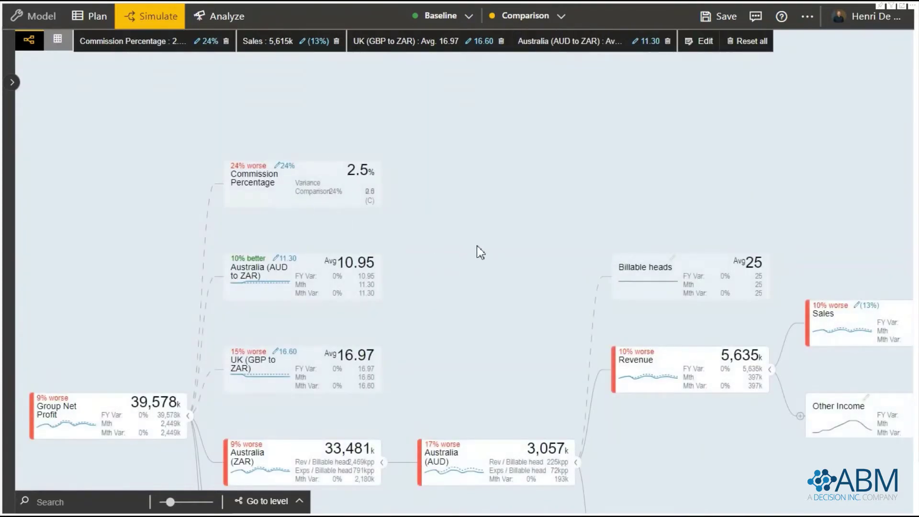
left_click_drag(502, 256, 345, 141)
left_click_drag(558, 318, 303, 151)
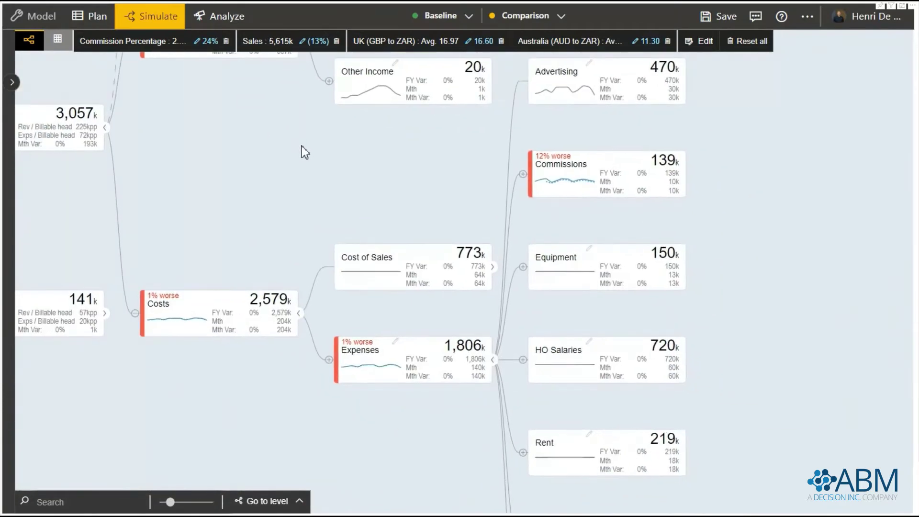
mouse_move(615, 182)
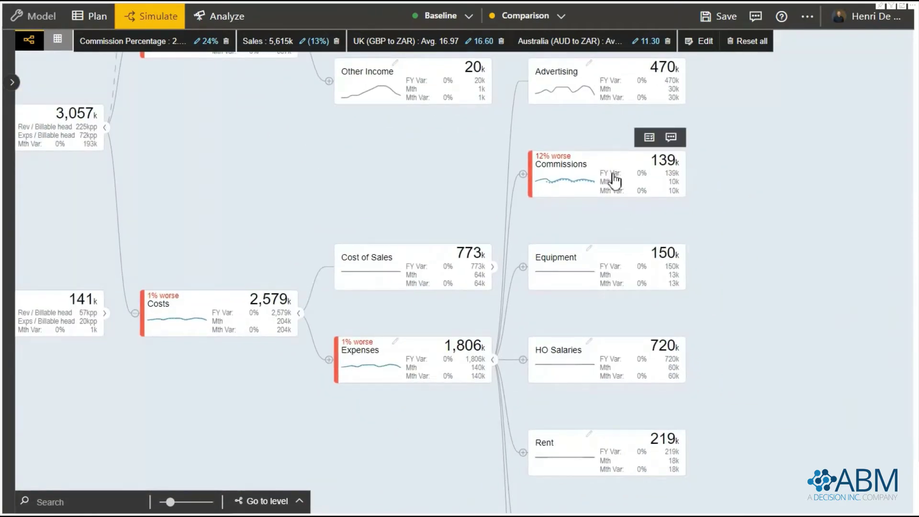
left_click(612, 175)
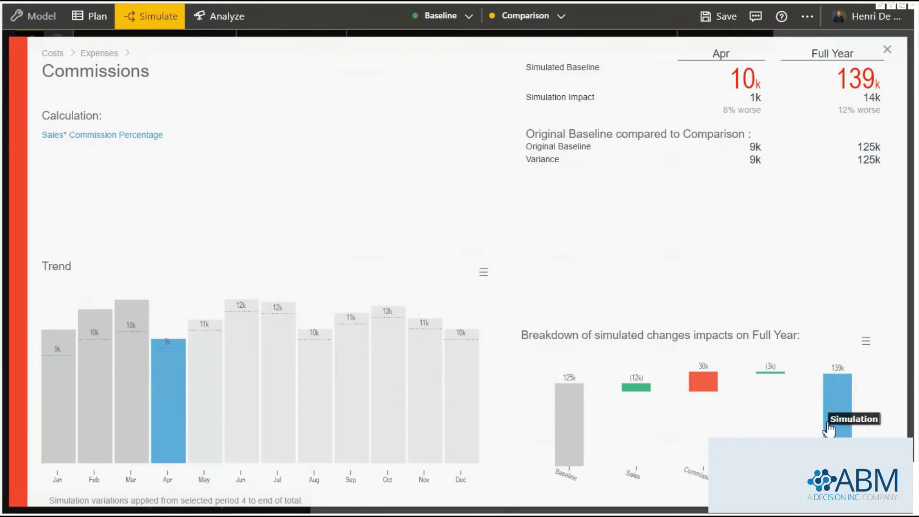
left_click(886, 51)
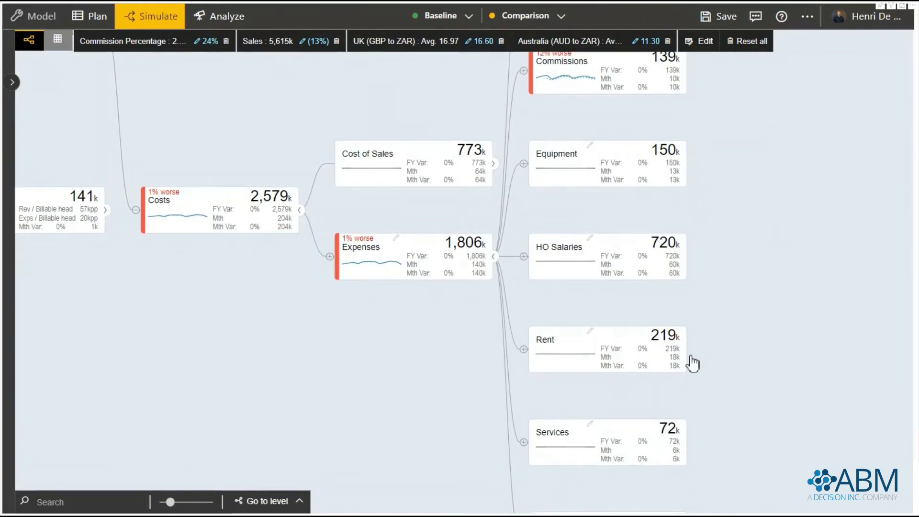
Reduce Rent by 10% to 203k, easing Expenses to 1,790k
mouse_move(605, 364)
left_click_drag(607, 363, 603, 364)
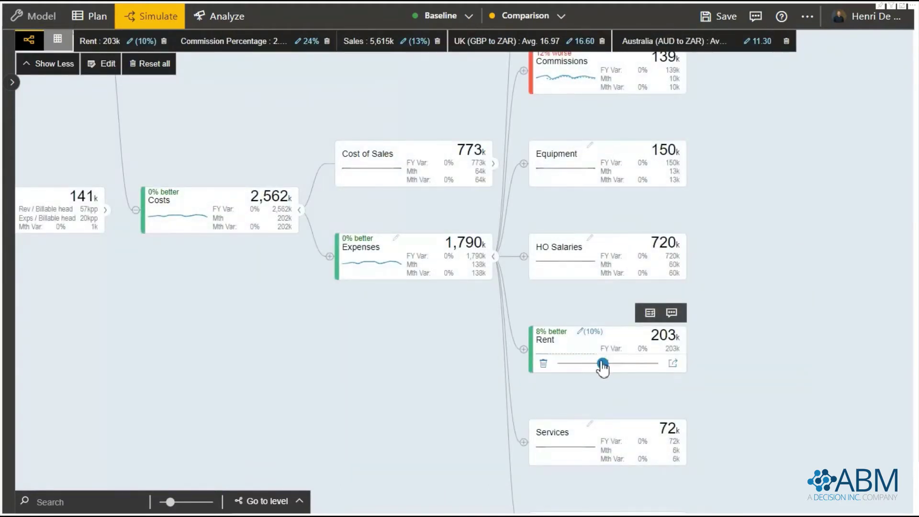
Discard the Rent cut, switch Rent's simulation method to Manual, and show its monthly input table
left_click(543, 364)
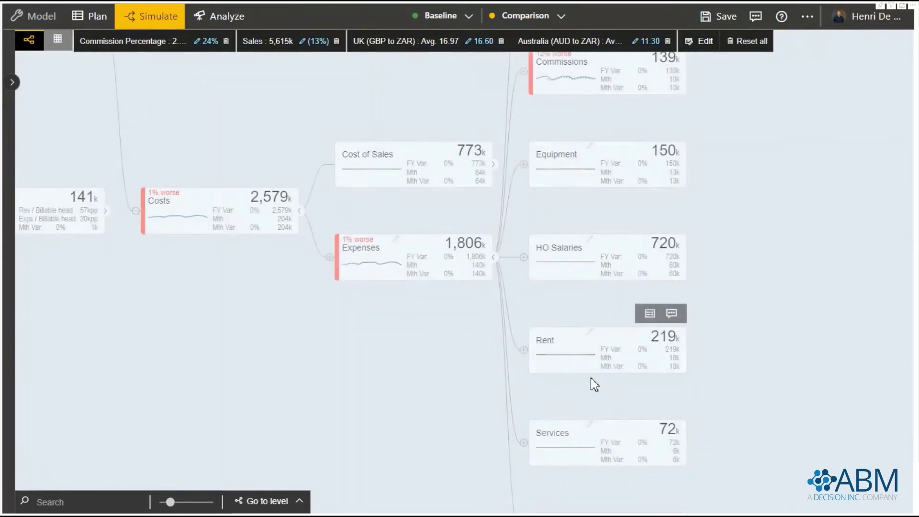
left_click(674, 366)
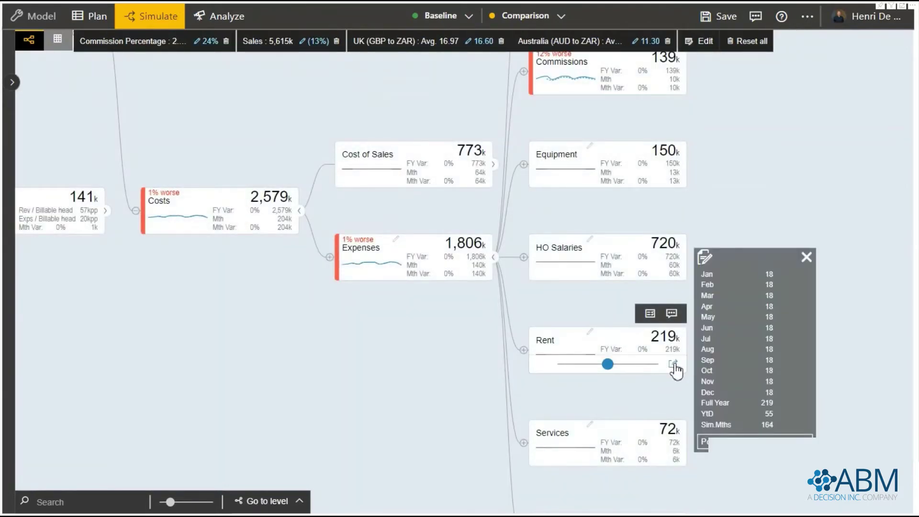
left_click(780, 442)
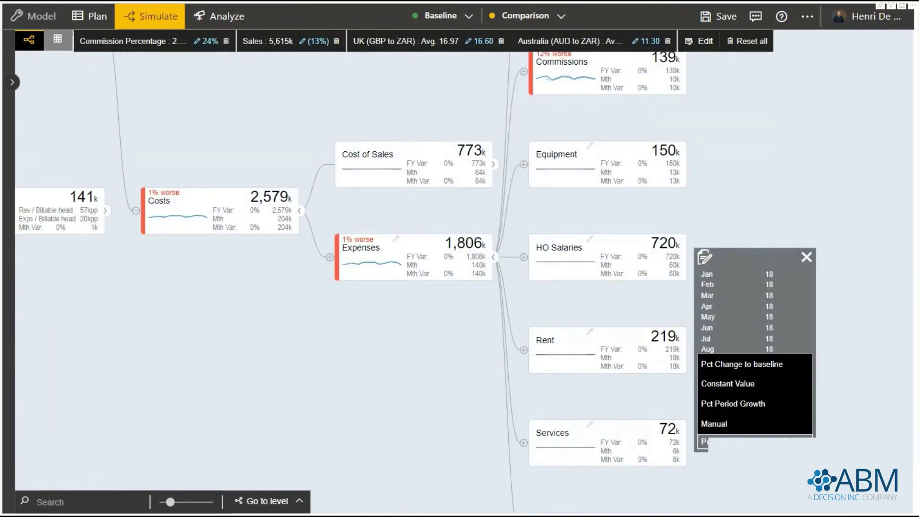
left_click(725, 426)
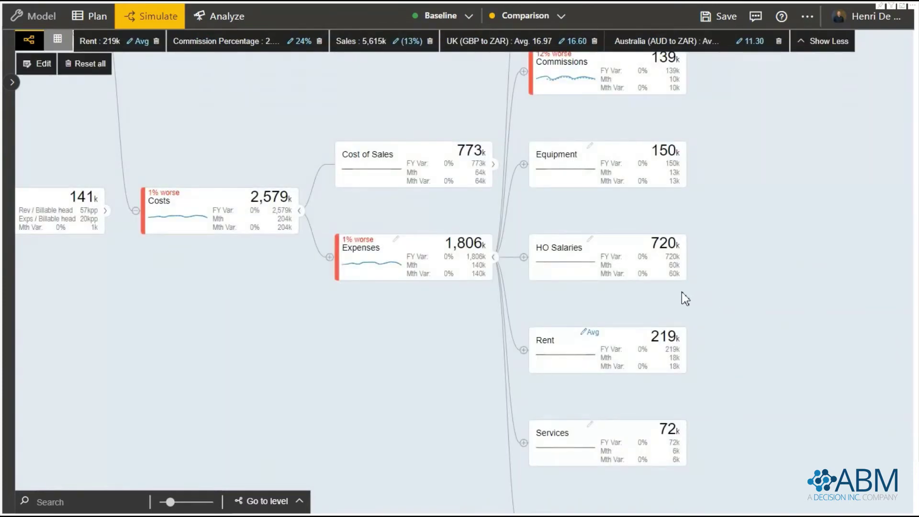
left_click(604, 364)
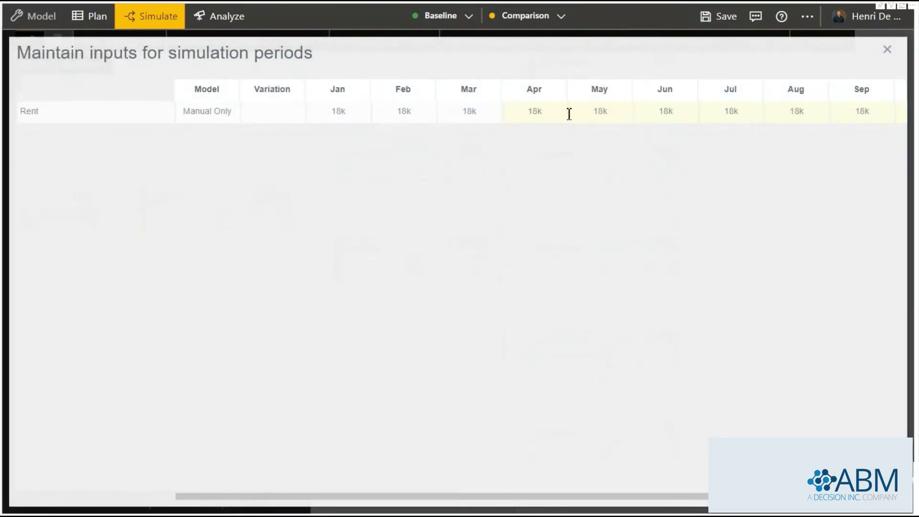
Enter 0 as the Rent value for April, May and June
left_click(532, 115)
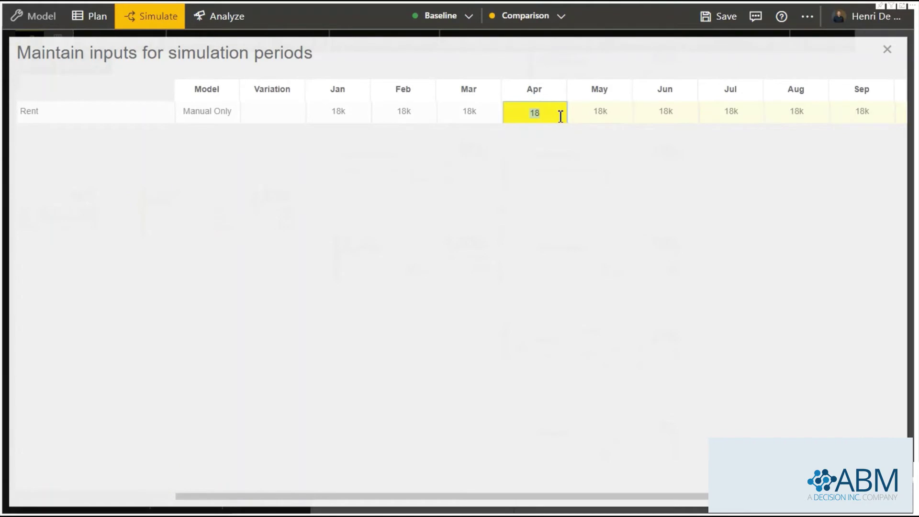
type("0")
left_click(596, 110)
type("0")
left_click(667, 111)
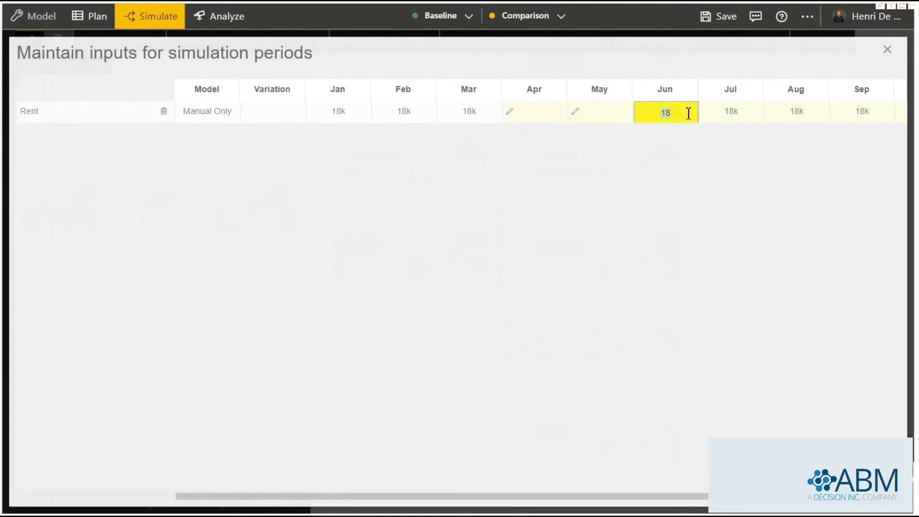
type("0")
Close the monthly input table and collapse Expenses to review Rent at 164k
left_click(879, 58)
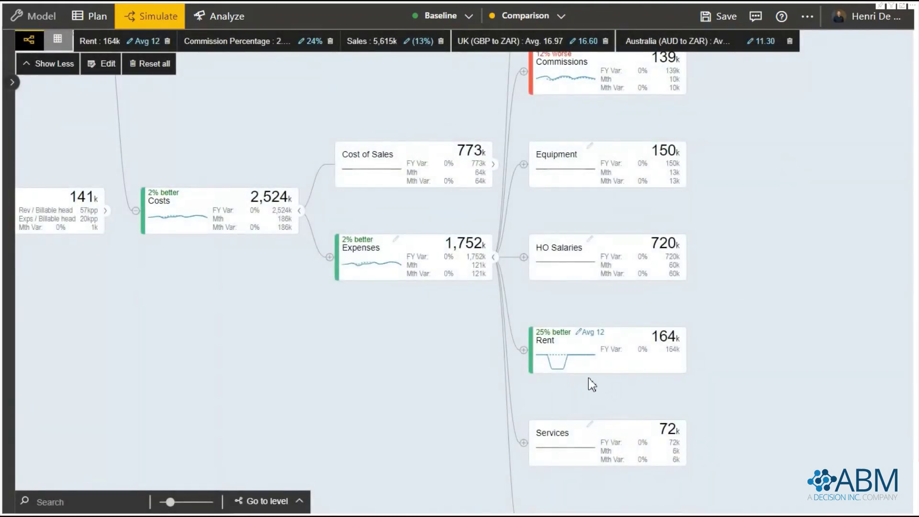
mouse_move(546, 371)
left_click(495, 259)
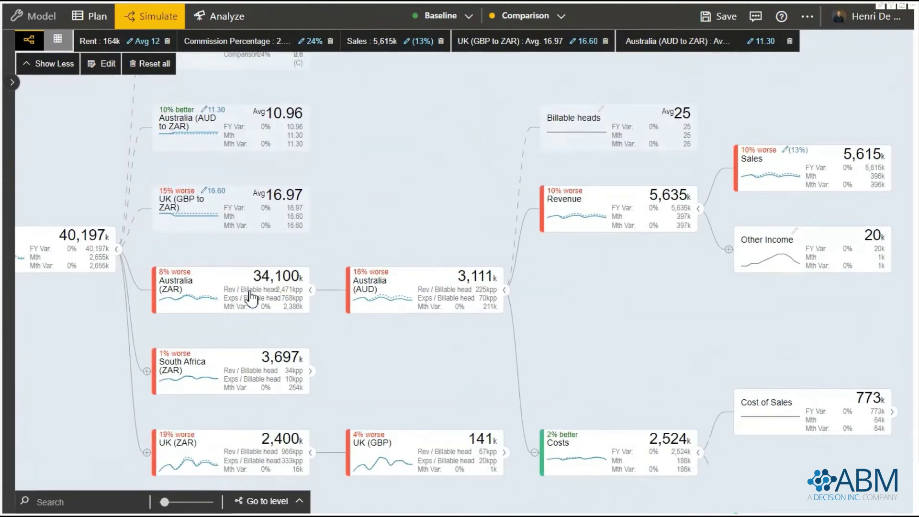
left_click(12, 81)
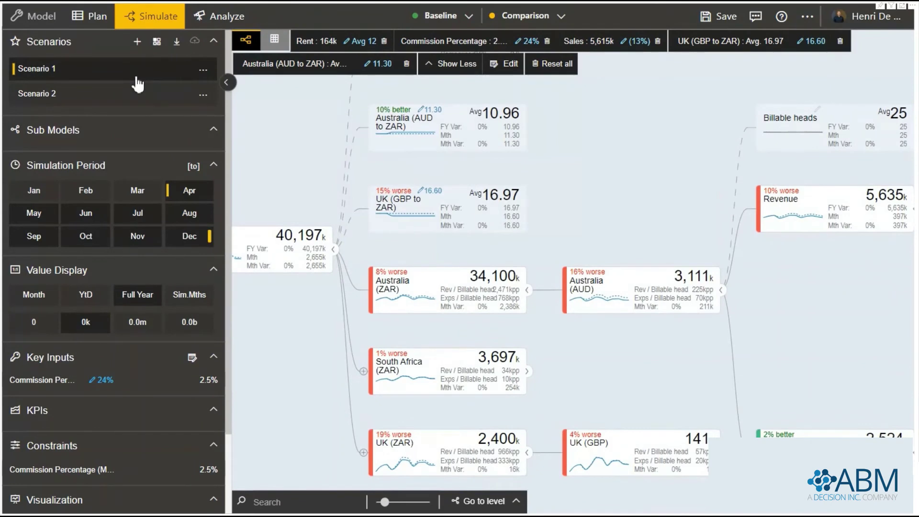
Compare Scenario 1 and Scenario 2 side by side, then apply Scenario 2 to the tree
left_click(134, 93)
left_click(130, 75)
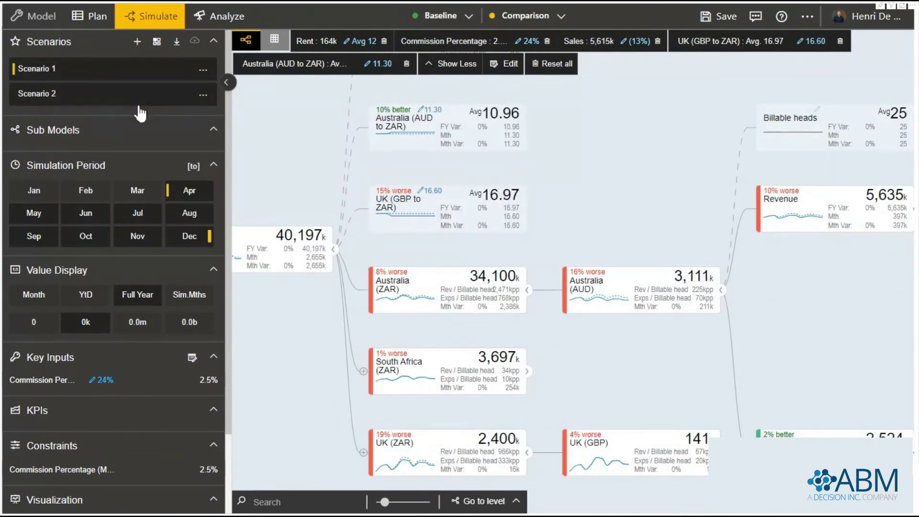
left_click(157, 43)
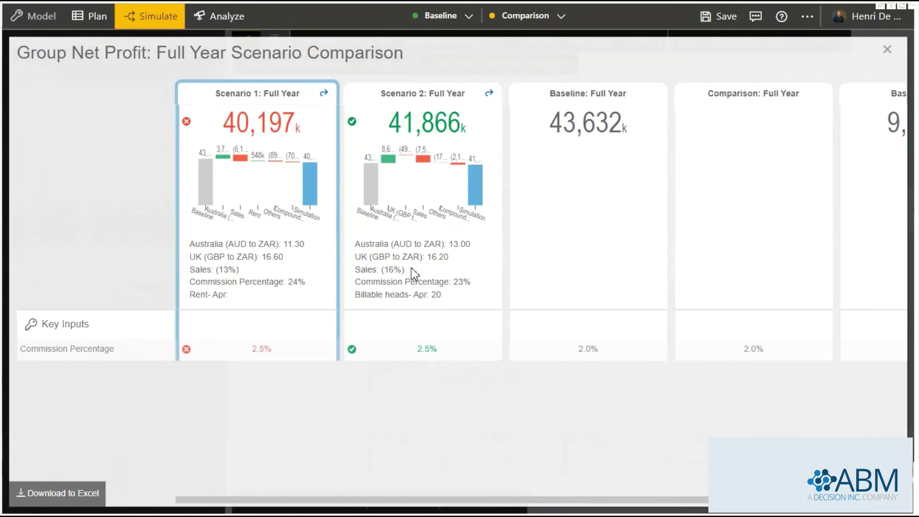
left_click(489, 94)
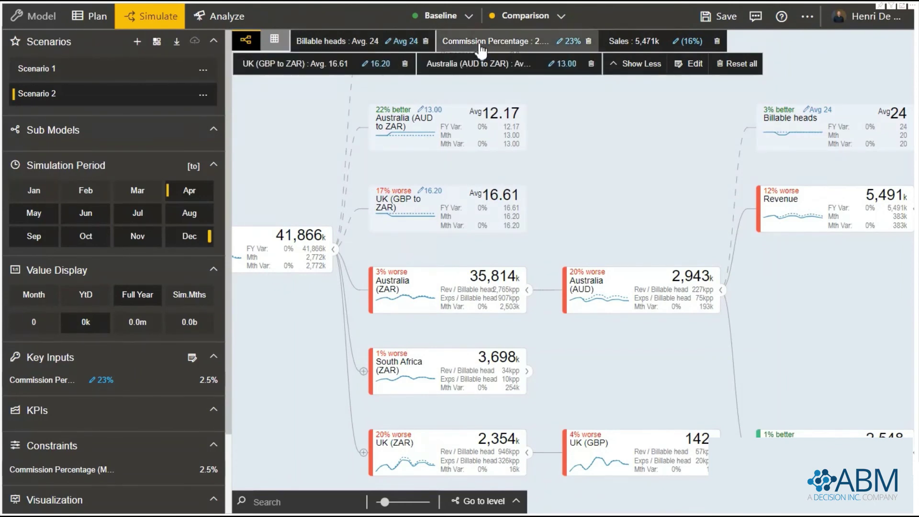
Review the Commission Percentage and Sales nodes, then delete the UK GBP-to-ZAR override, restoring 20.00
left_click(486, 48)
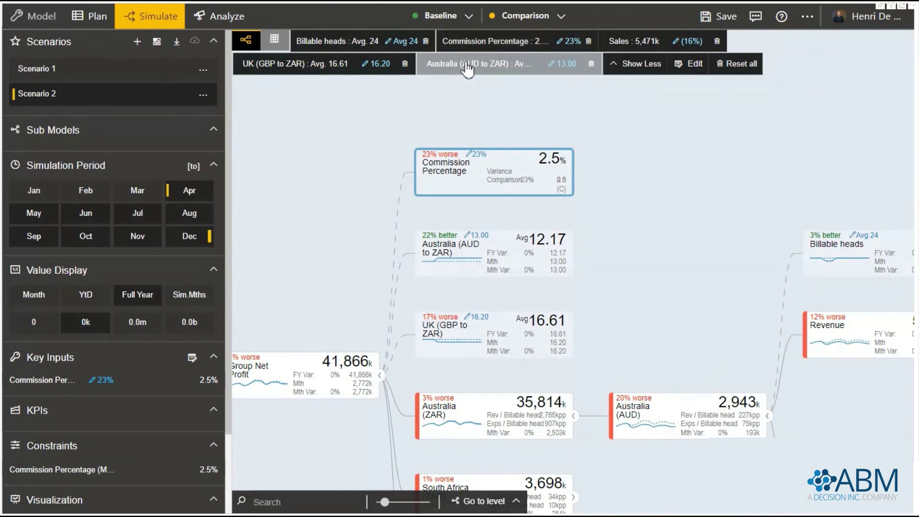
left_click(621, 48)
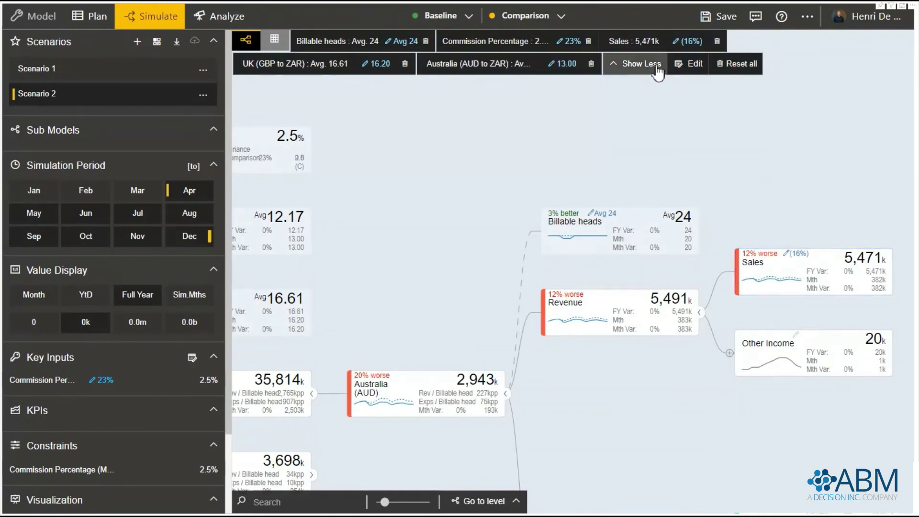
left_click(405, 66)
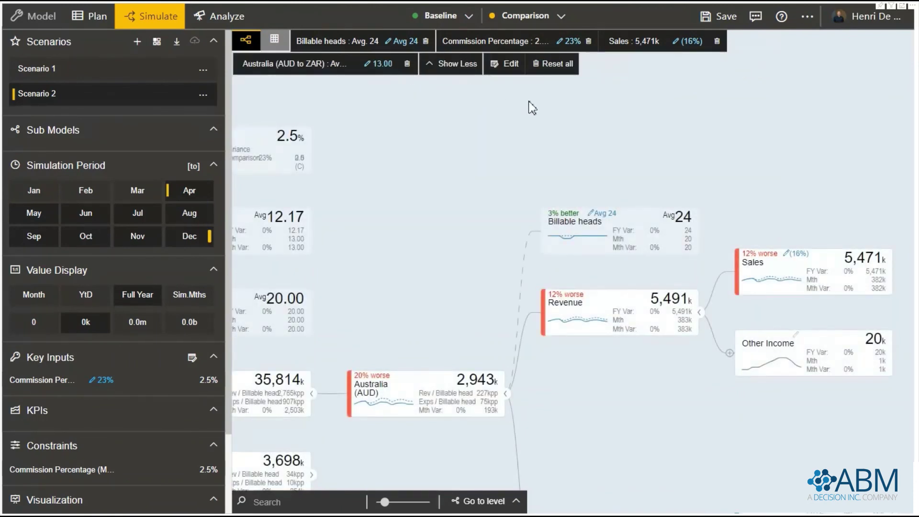